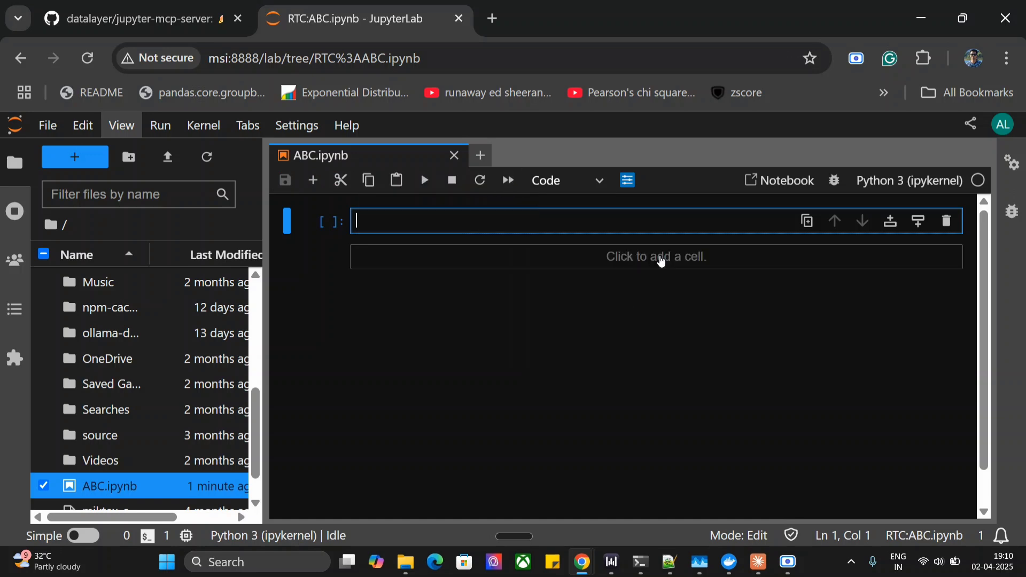
Switch to Claude and review the MCP tools available from the jupyter server.
left_click(504, 377)
left_click(759, 562)
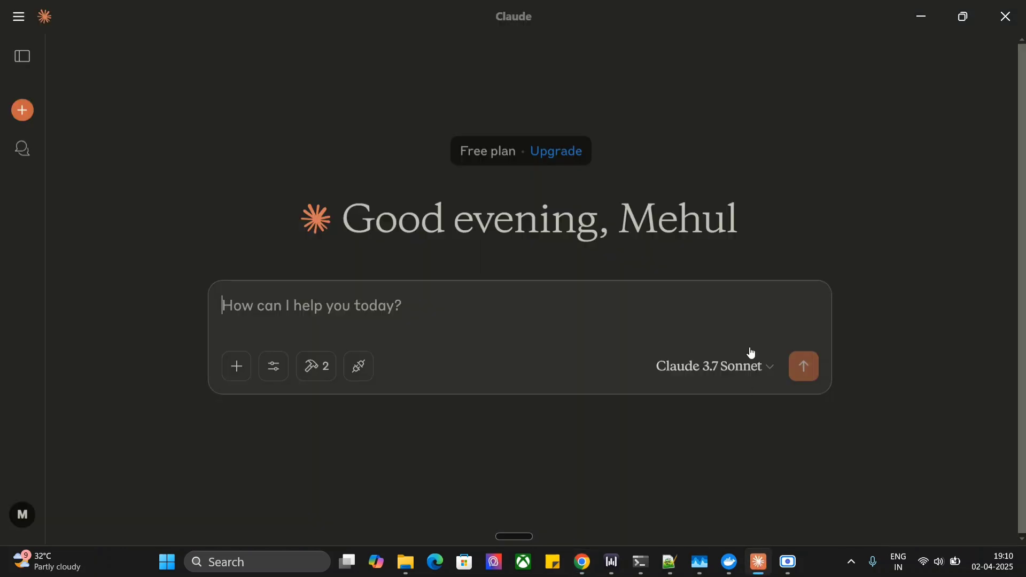
left_click(317, 367)
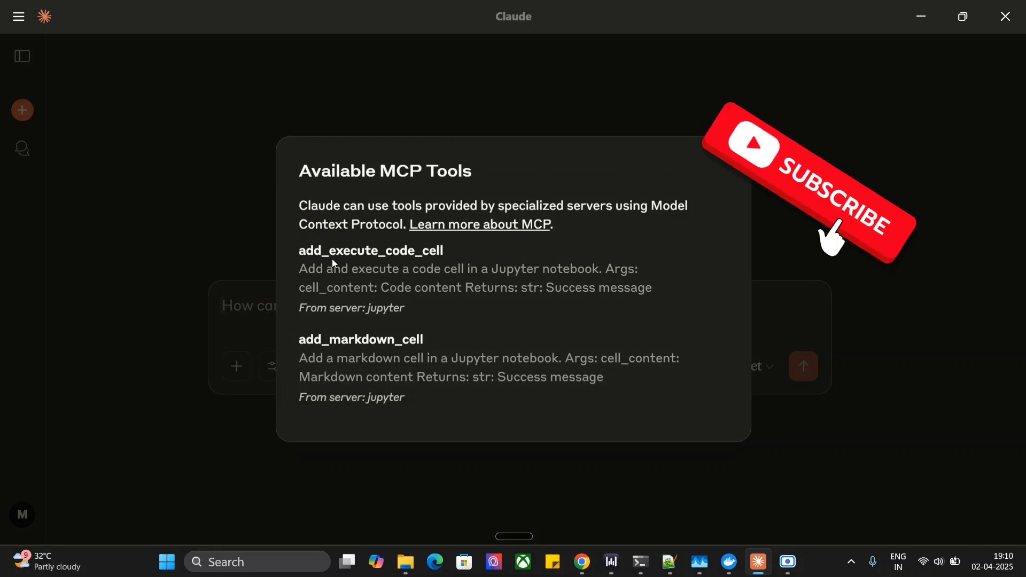
Send the prompt "Add a jupiter cell and execute for adding up four python numbers a, b, c, d and then" and allow the jupyter tool for this chat.
left_click(233, 308)
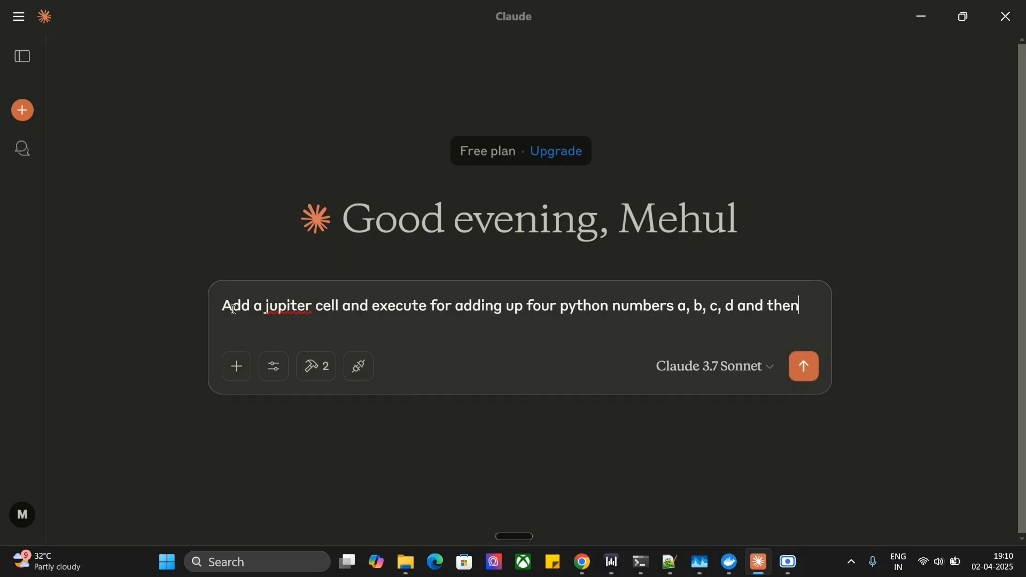
key("Return")
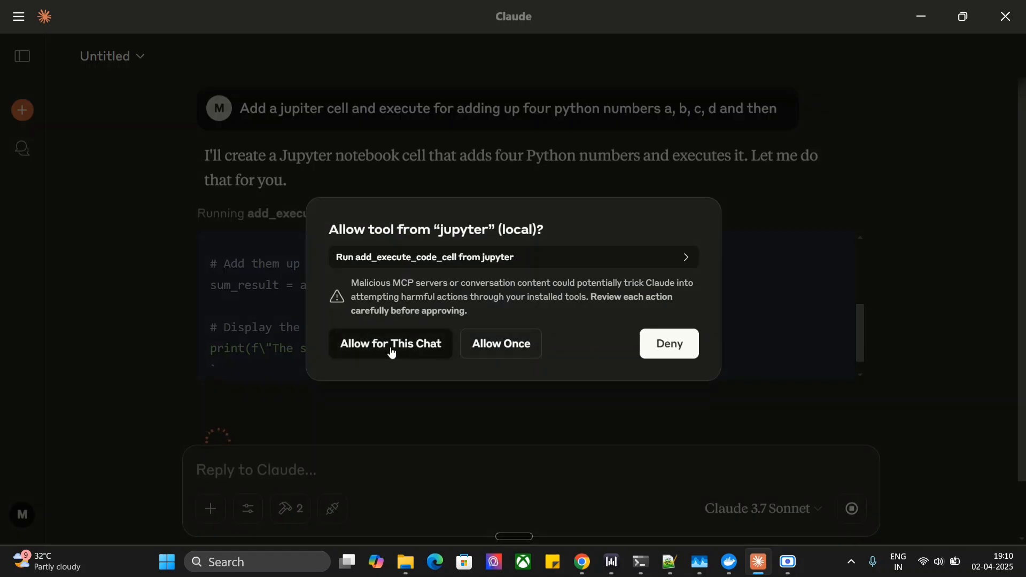
left_click(392, 352)
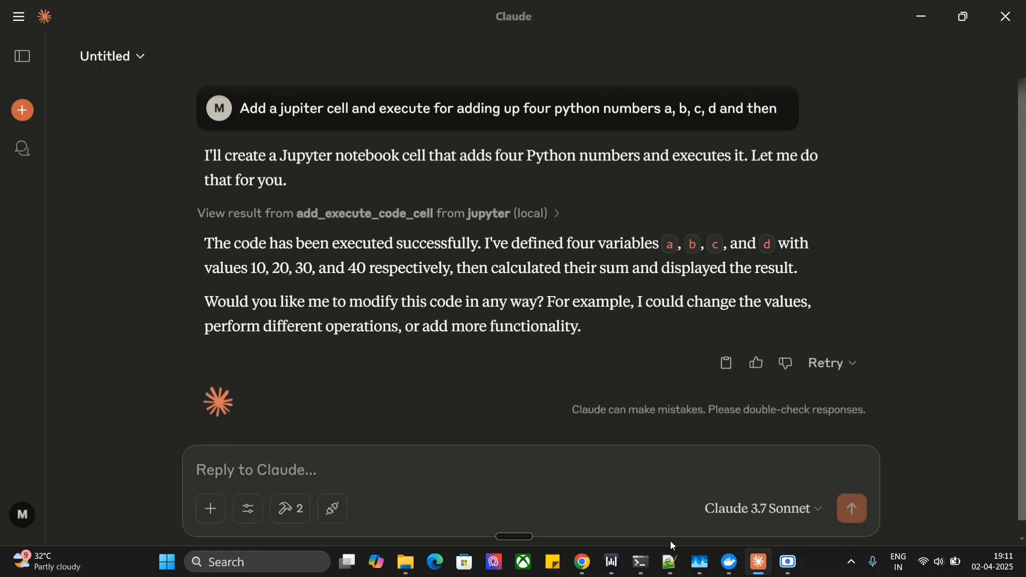
Switch to the ABC.ipynb notebook in JupyterLab and review the added code cell and its output.
mouse_move(583, 566)
left_click(552, 507)
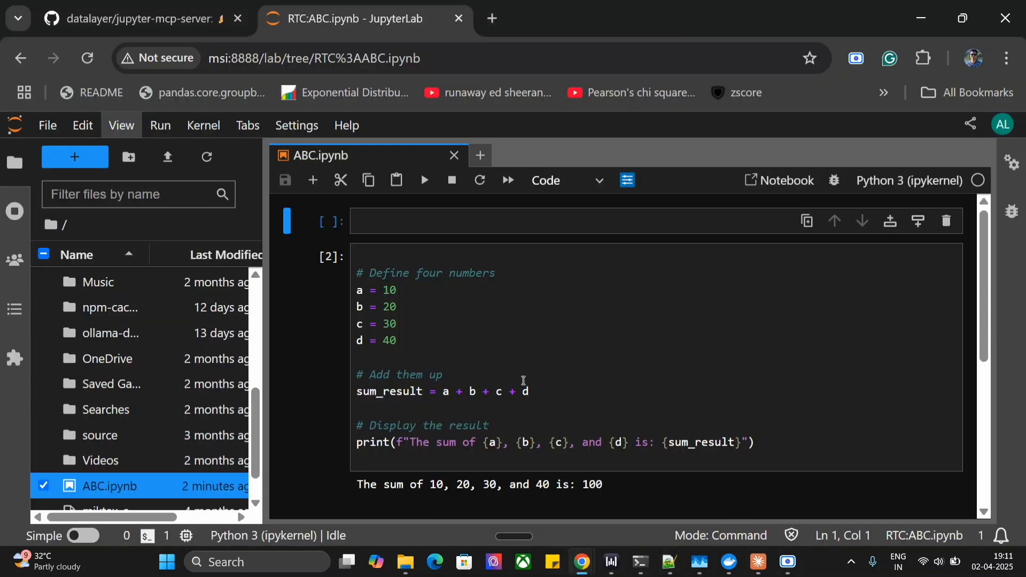
scroll(522, 369, "down", 3)
scroll(522, 369, "up", 3)
scroll(674, 368, "down", 2)
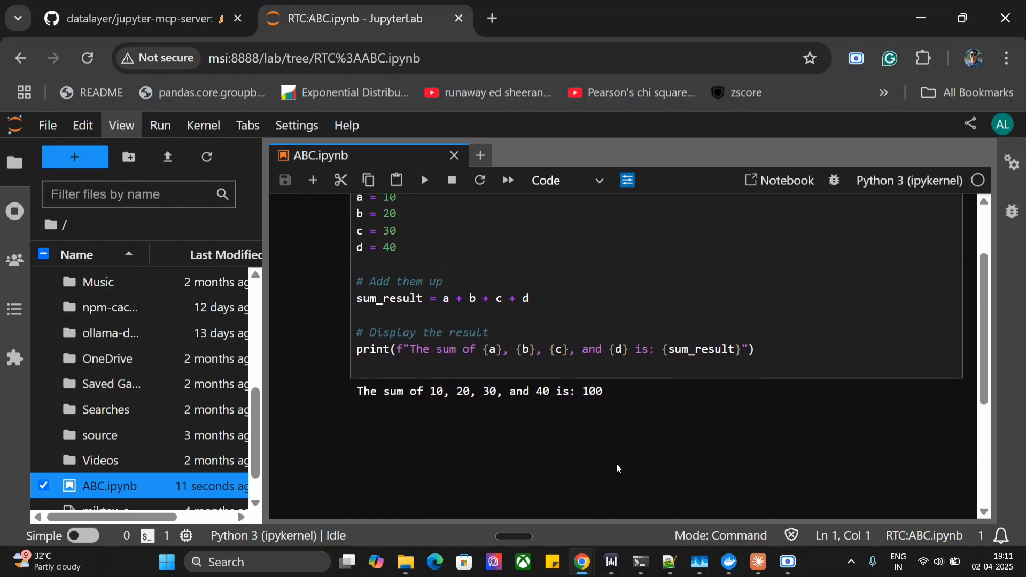
In Claude, send "Add a Markdown cell and define what this function do in that." and allow add_markdown_cell for this chat.
left_click(759, 562)
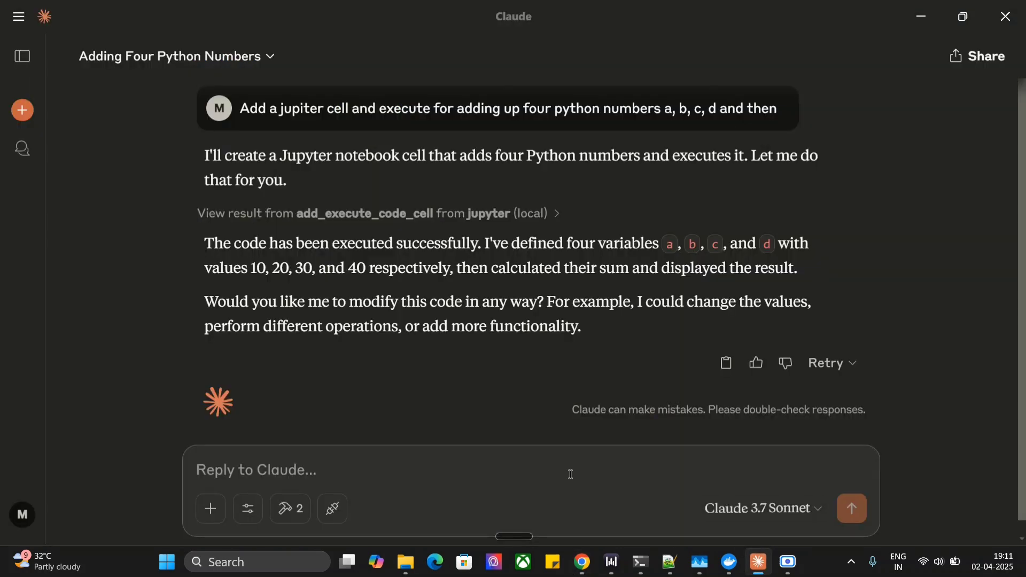
key("ctrl+super")
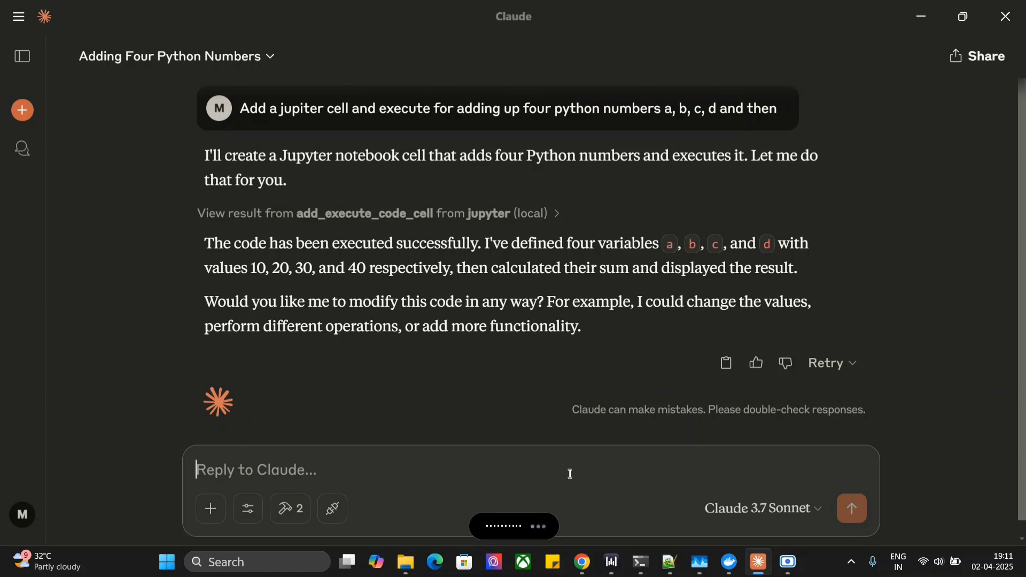
key("Return")
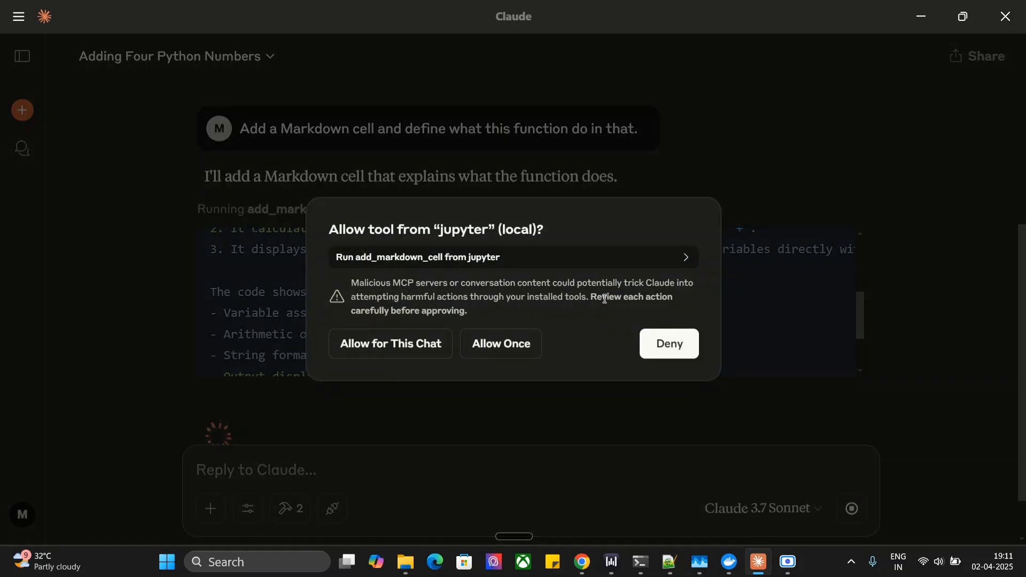
left_click(422, 347)
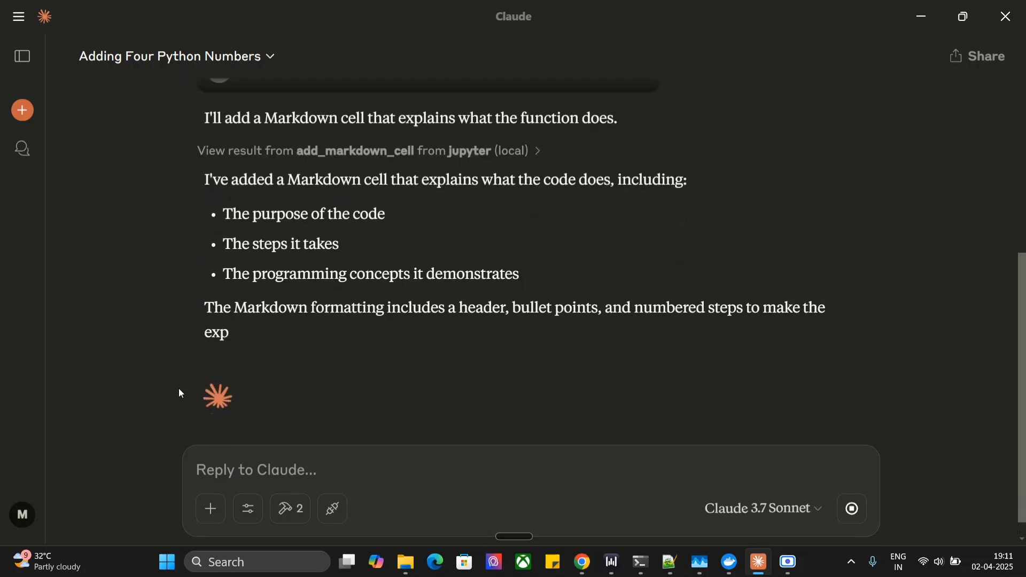
Return to the ABC.ipynb notebook in JupyterLab and read the Markdown cell describing the addition code.
mouse_move(583, 562)
left_click(518, 453)
scroll(518, 453, "down", 10)
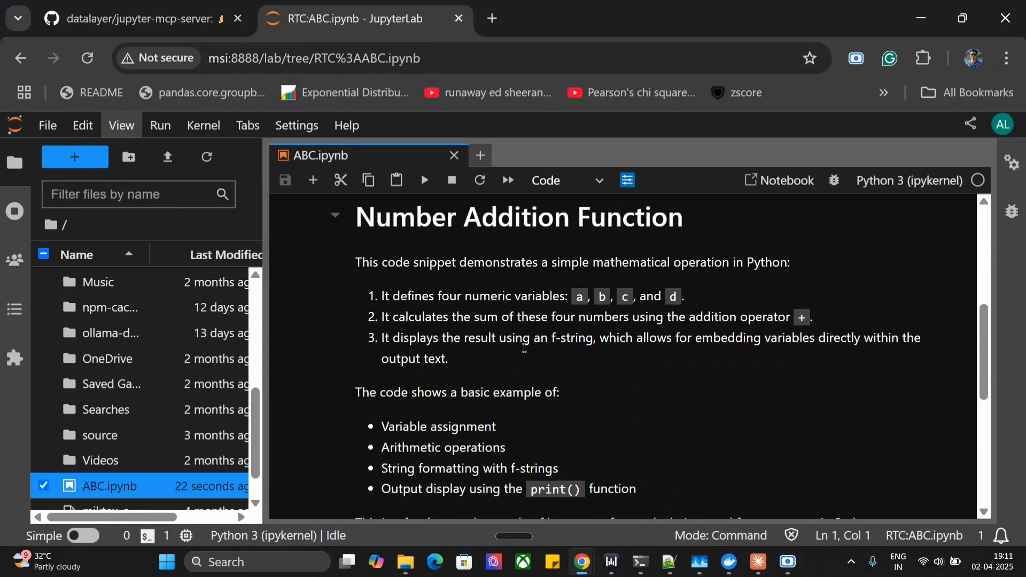
scroll(525, 349, "up", 10)
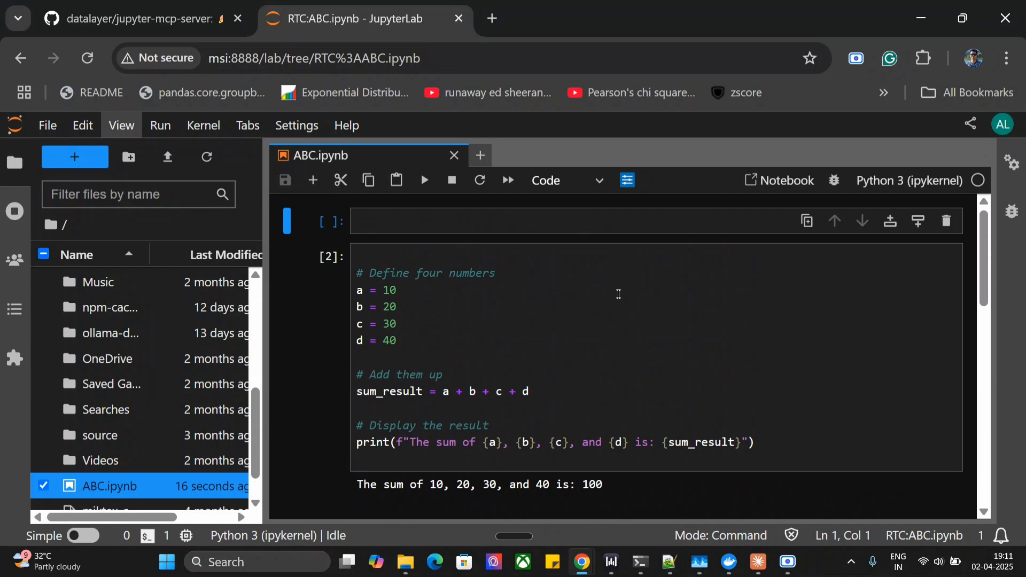
View the datalayer/jupyter-mcp-server GitHub page full screen, looking over the repository overview and the README's Start JupyterLab section.
left_click(156, 22)
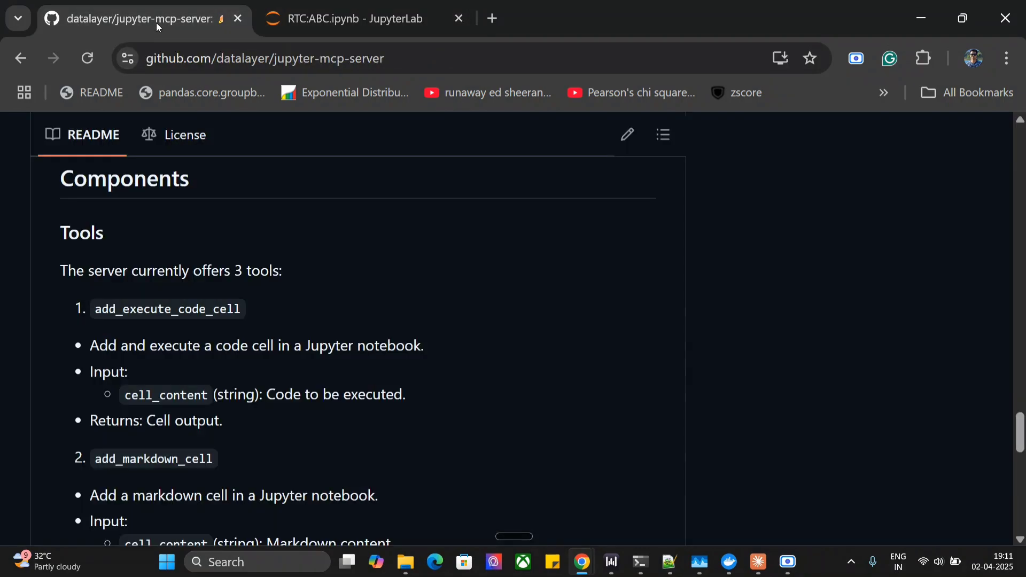
key("F11")
scroll(197, 178, "up", 15)
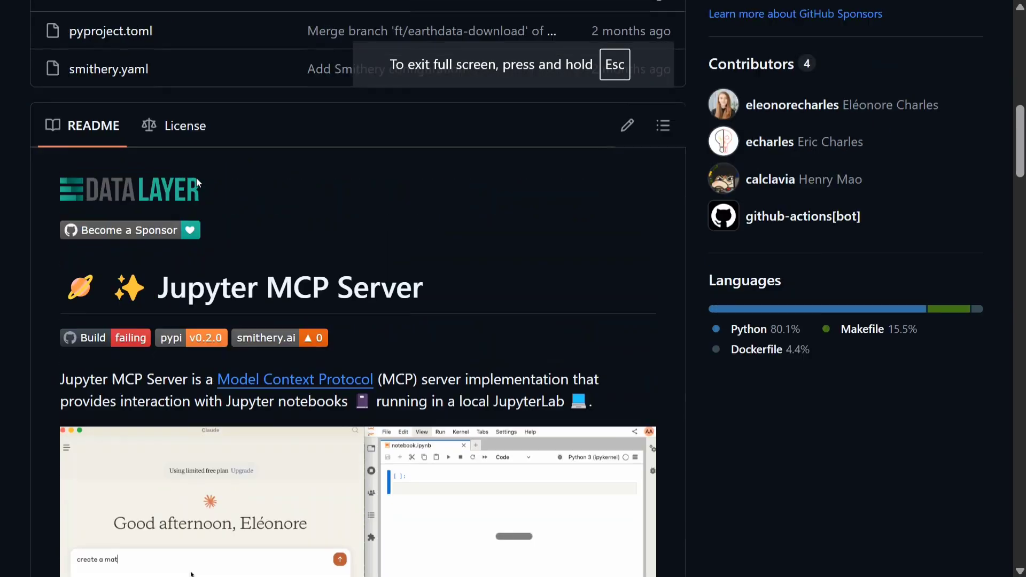
scroll(197, 177, "up", 11)
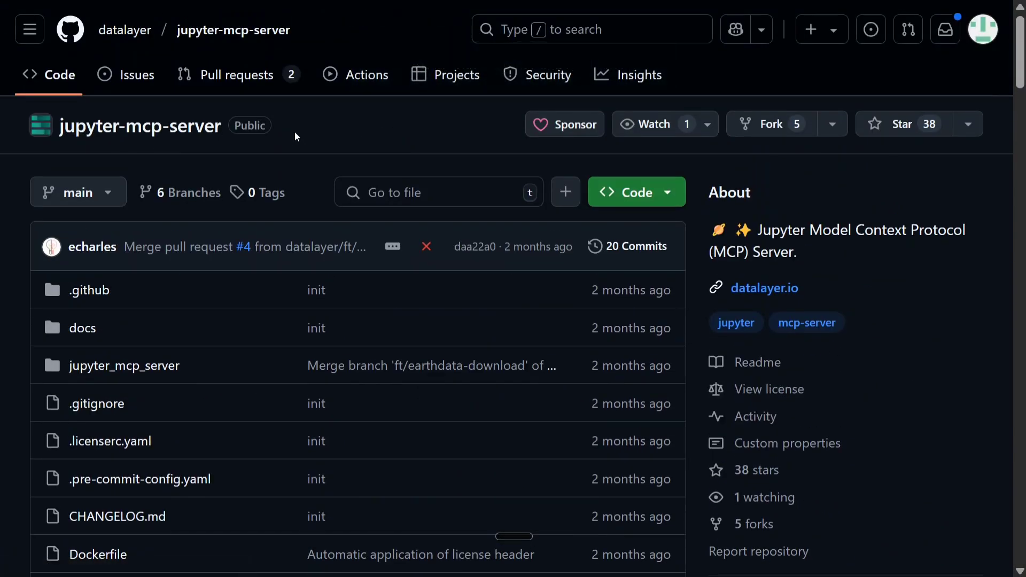
scroll(295, 135, "down", 20)
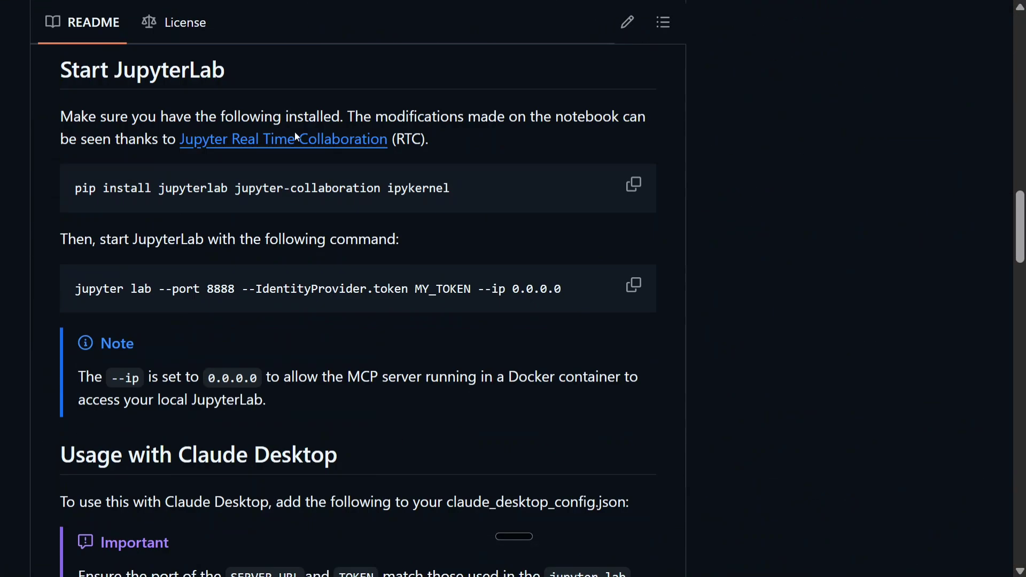
Examine the Start JupyterLab instructions up close, highlighting the "jupyter lab --port 8888" launch command, and leave full-screen view.
scroll(295, 135, "down", 2)
scroll(376, 160, "up", 2)
scroll(501, 216, "up", 5)
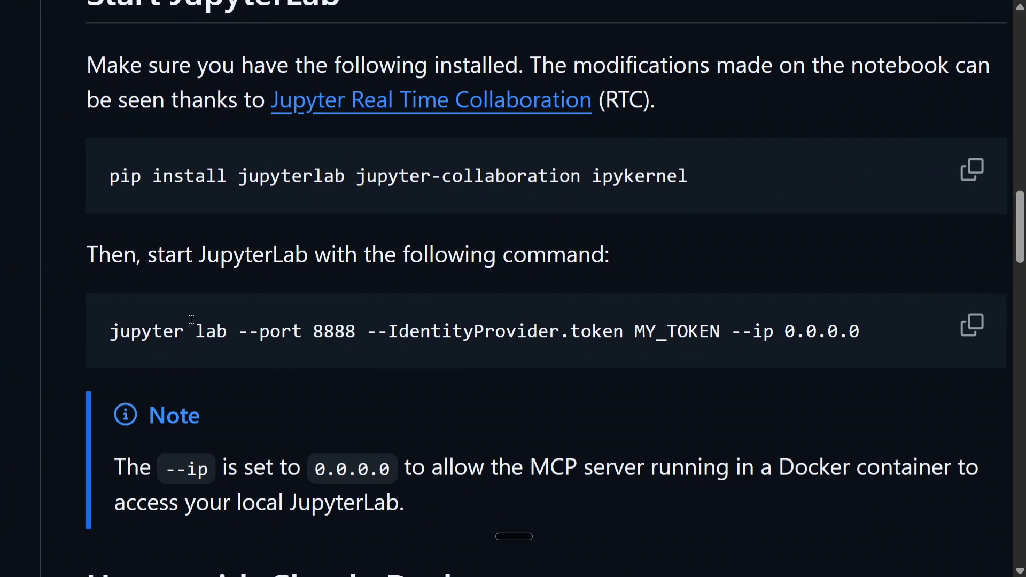
left_click_drag(110, 333, 351, 338)
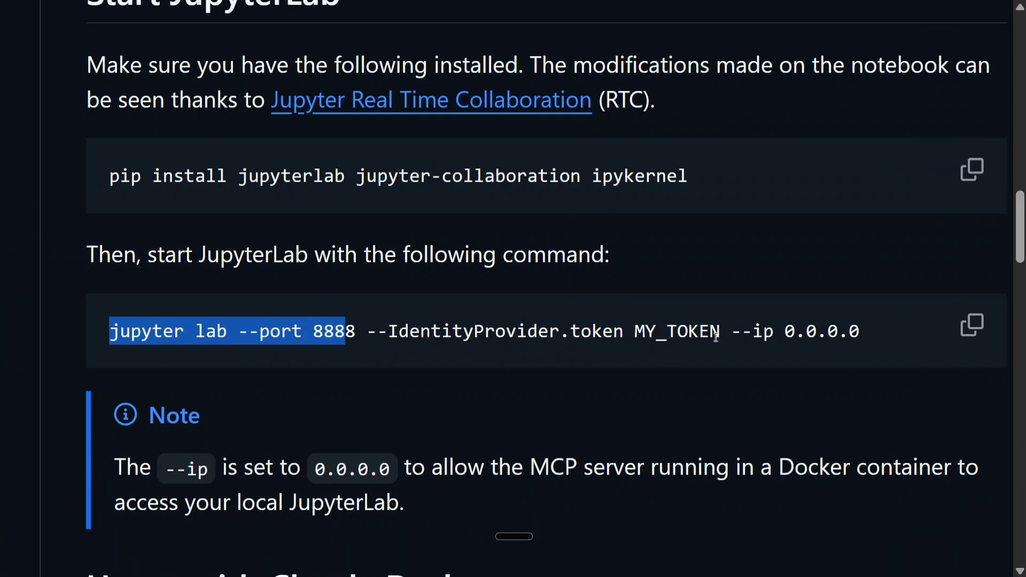
key("F11")
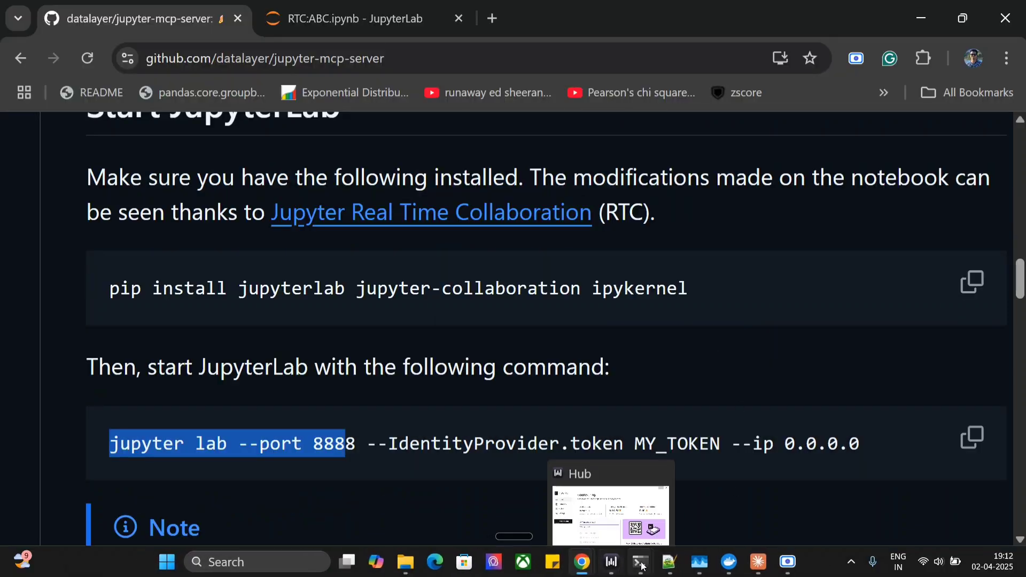
Switch to the Anaconda Prompt and maximize it to examine the jupyter server list output.
mouse_move(644, 566)
left_click(599, 482)
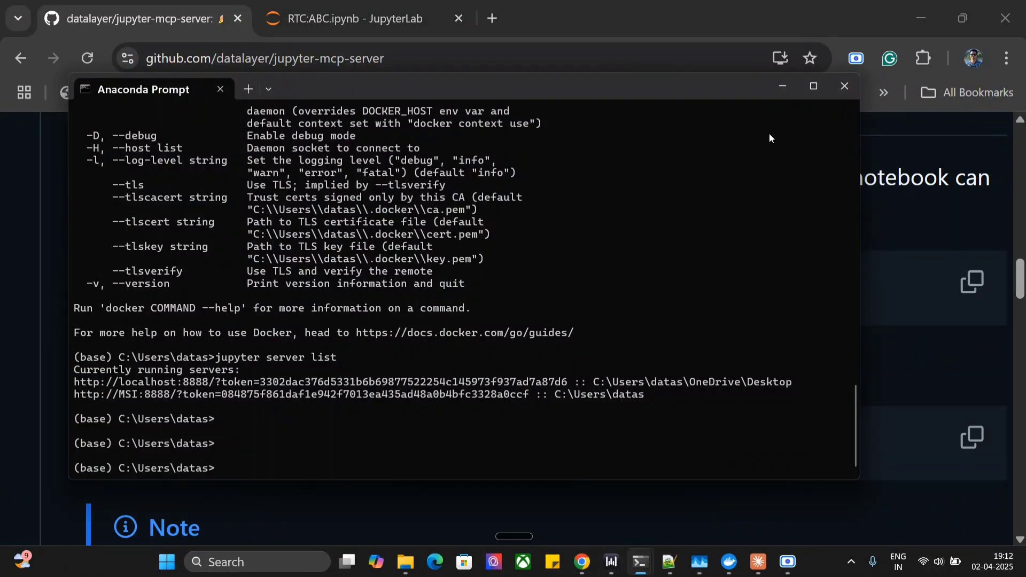
left_click(811, 84)
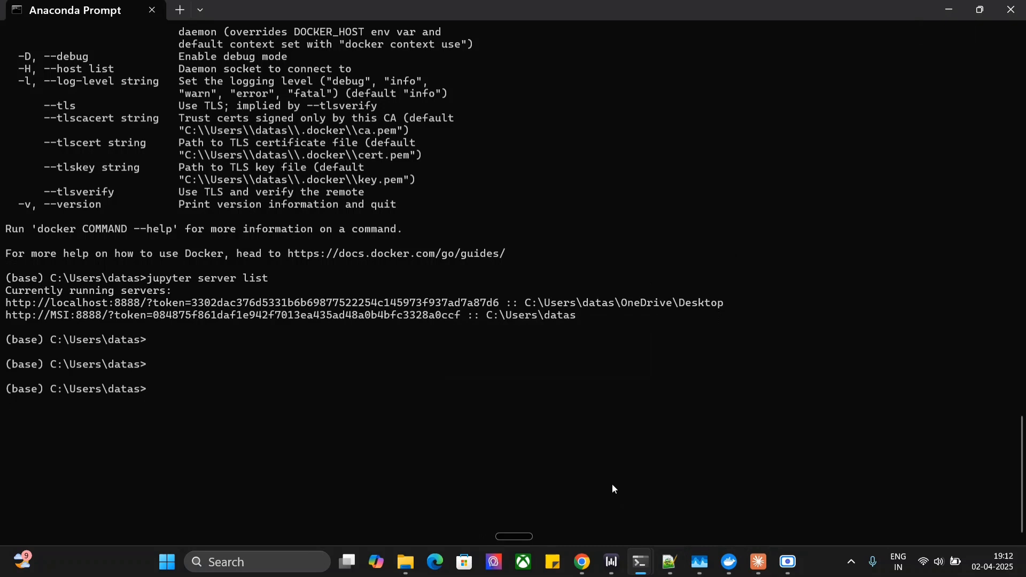
Return to the GitHub README and highlight the packages in the pip install command and the JupyterLab launch command.
mouse_move(583, 563)
left_click(544, 530)
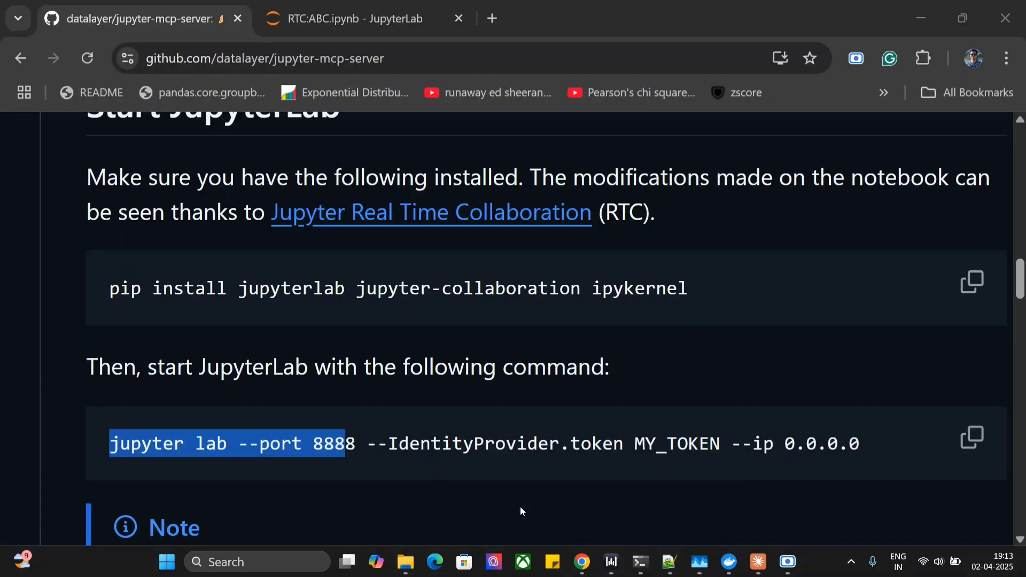
left_click(426, 334)
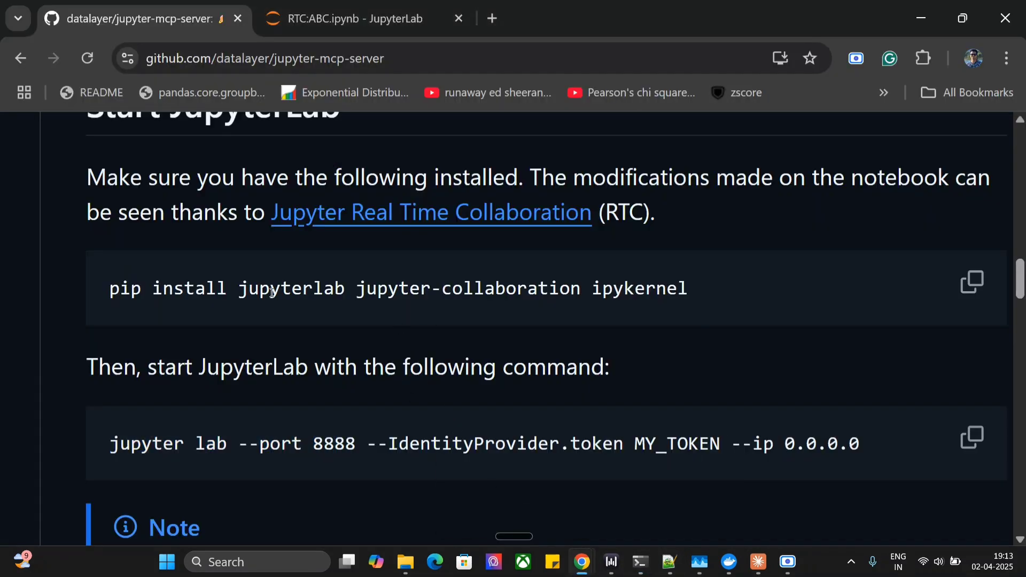
left_click_drag(239, 288, 706, 316)
left_click(240, 448)
left_click_drag(106, 444, 761, 464)
left_click(475, 492)
Check the ABC.ipynb notebook briefly and read the README's Claude Desktop notes on SERVER_URL, TOKEN and NOTEBOOK_PATH.
scroll(474, 492, "down", 2)
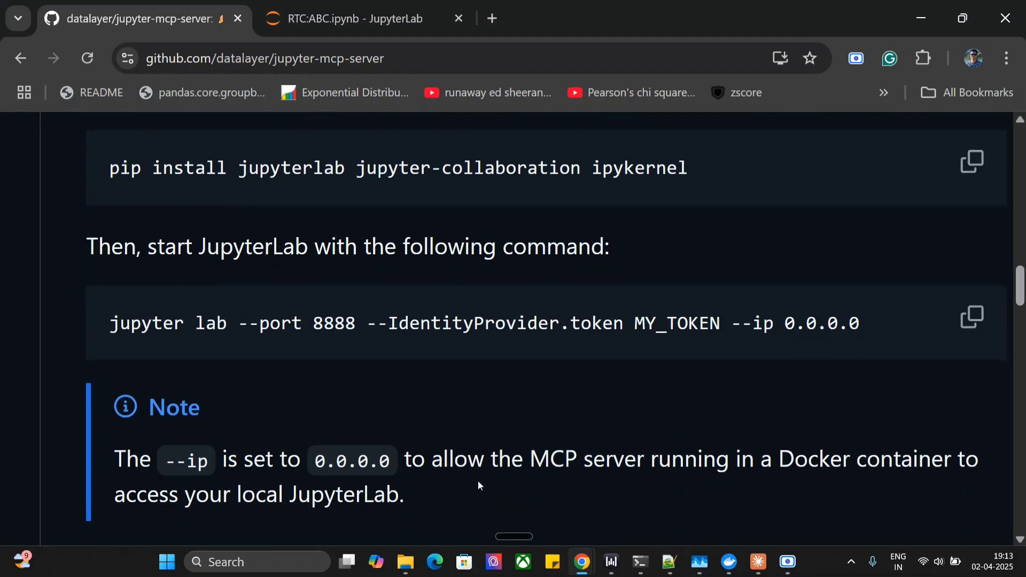
left_click(405, 21)
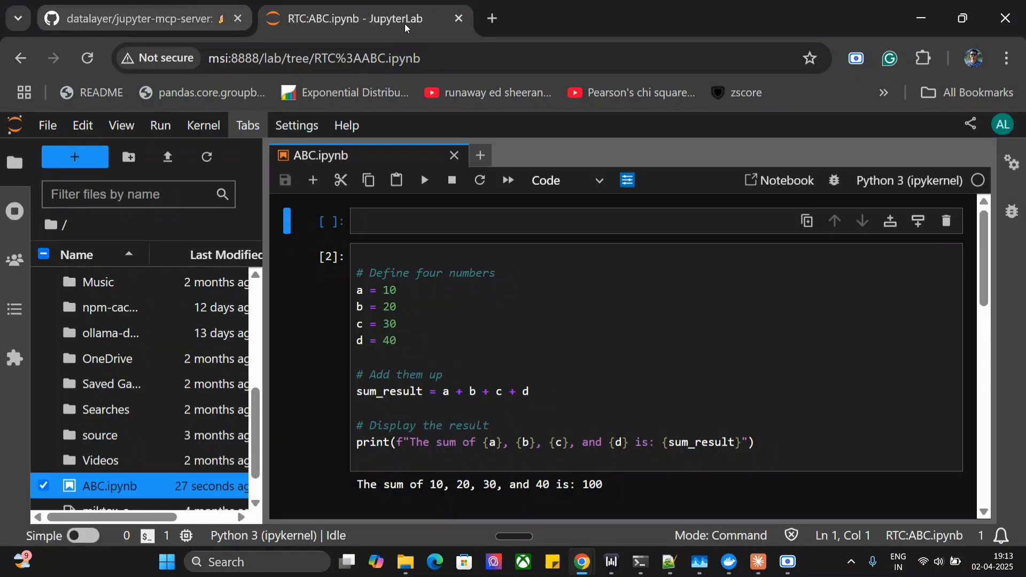
left_click(233, 32)
scroll(481, 439, "down", 5)
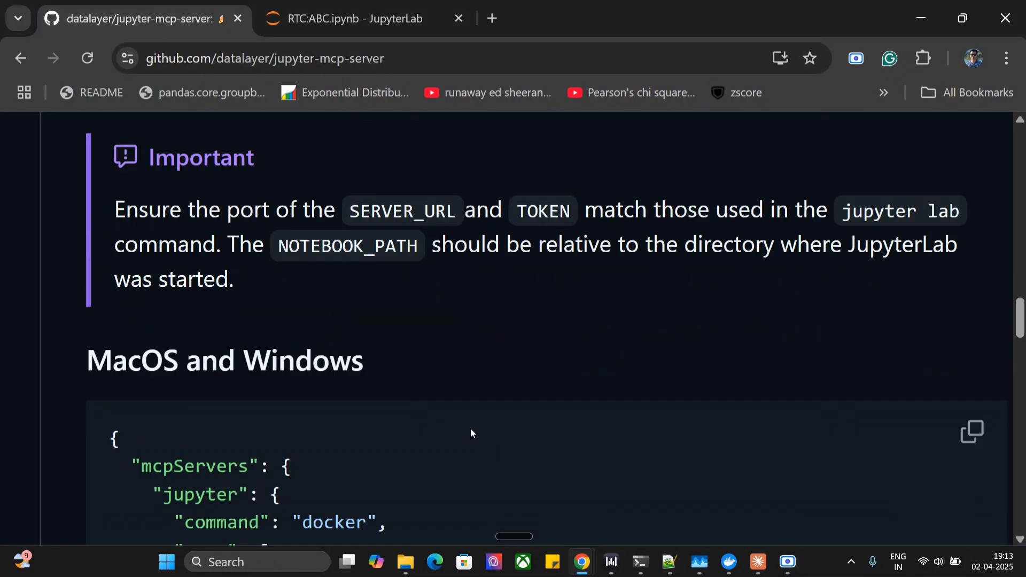
Switch to Notepad++ and examine the jupyter server entry in claude_desktop_config.json in full-screen view.
left_click(670, 562)
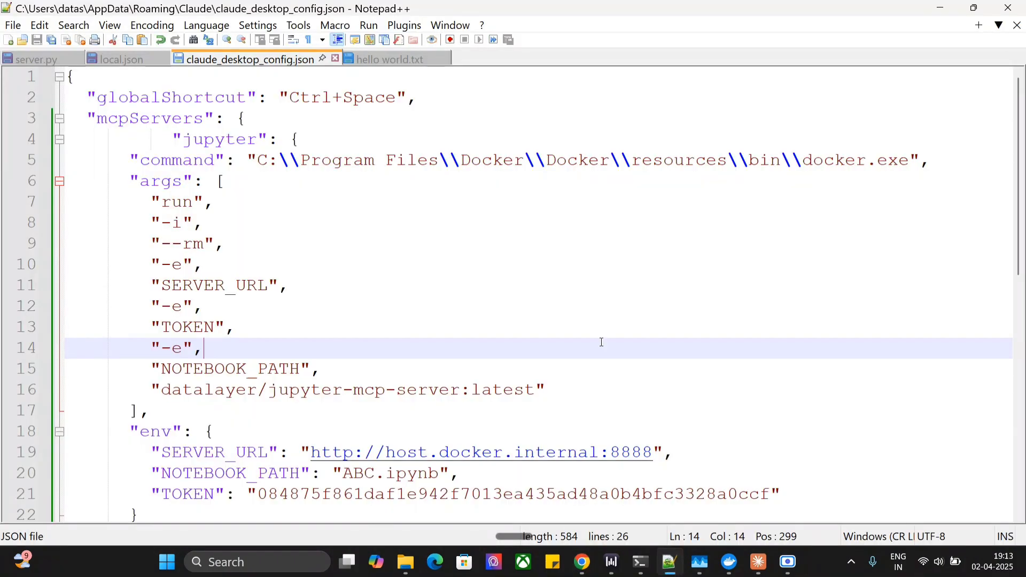
key("F11")
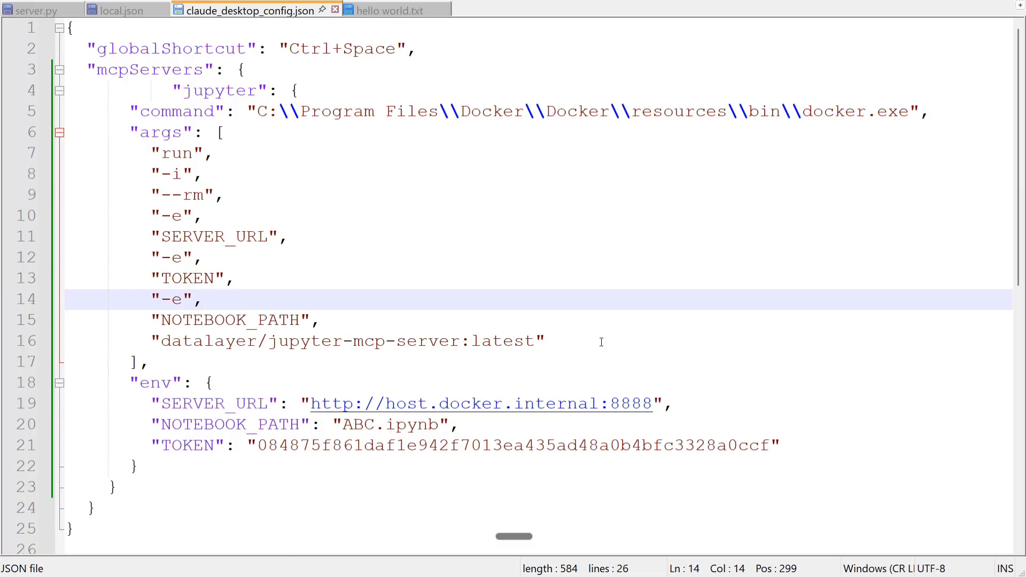
key("F11")
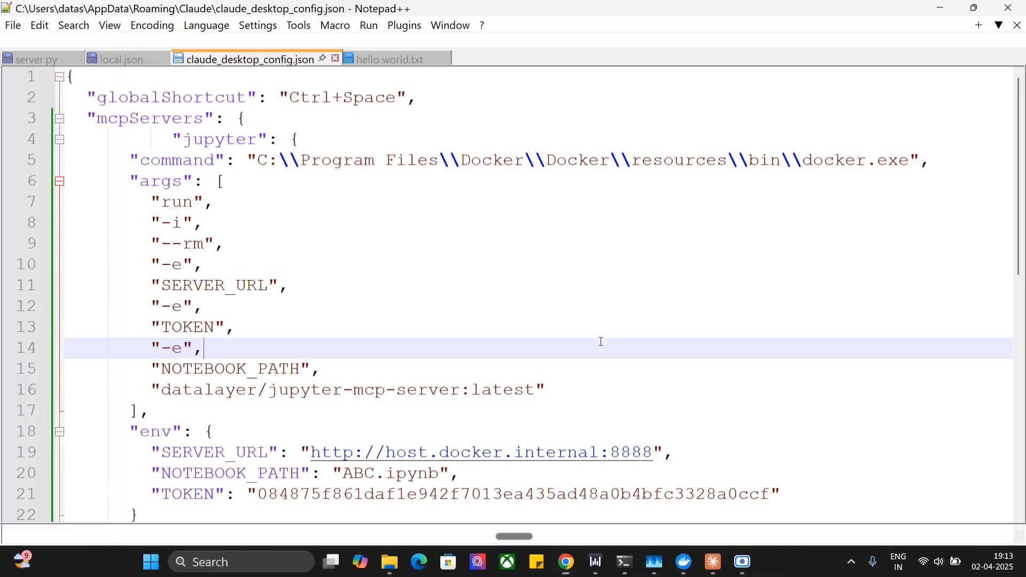
Switch to Claude and open the folder containing claude_desktop_config from the Developer settings' configuration option.
left_click(727, 562)
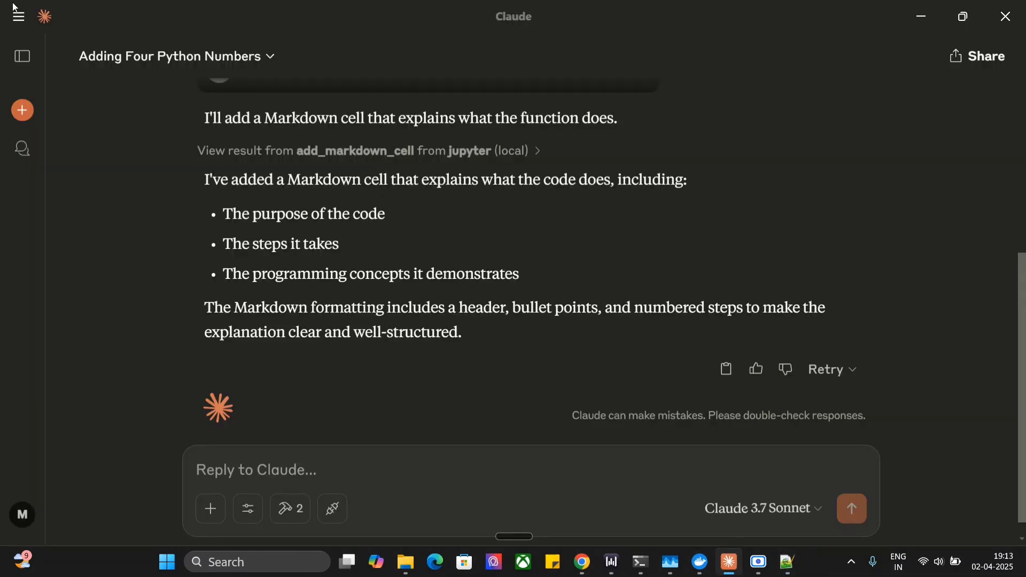
left_click(21, 17)
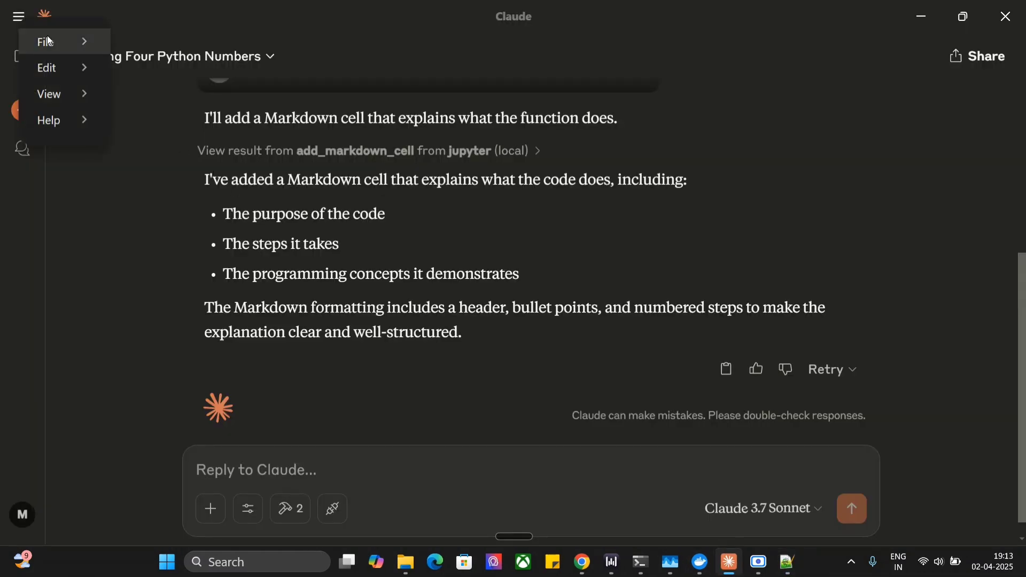
mouse_move(47, 41)
left_click(160, 71)
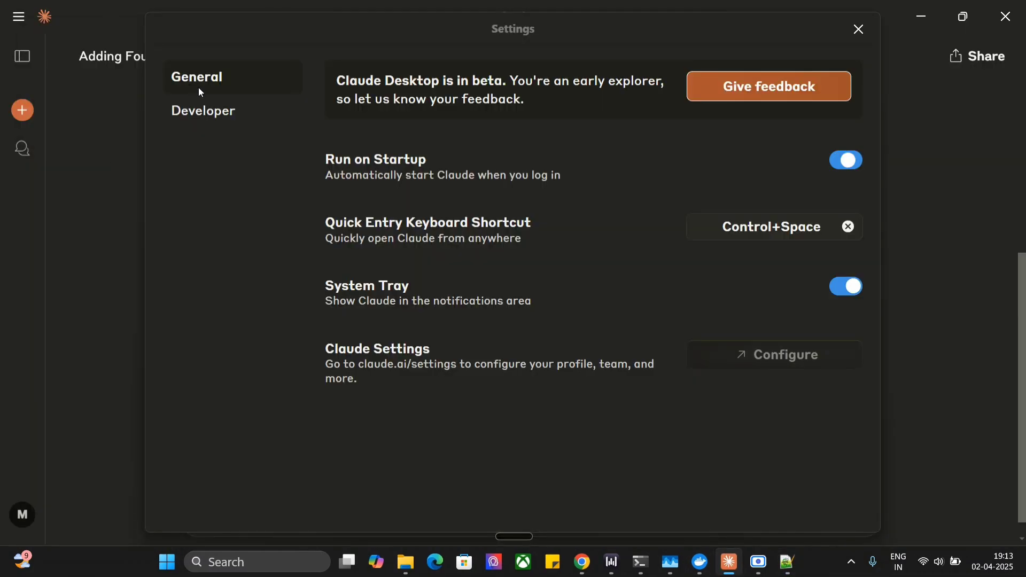
left_click(214, 110)
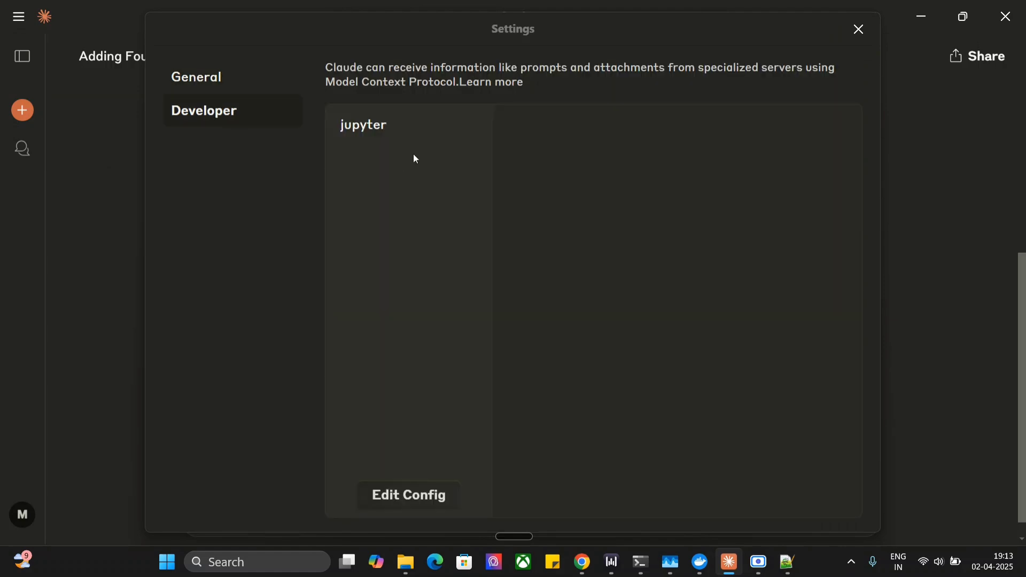
left_click(410, 496)
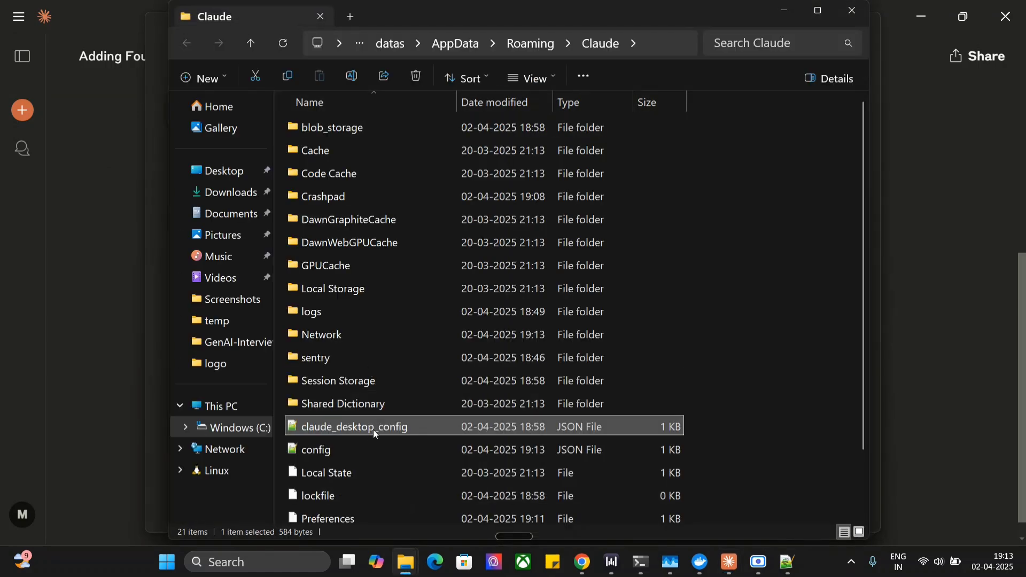
Open claude_desktop_config in Notepad++ in full-screen view and highlight the docker.exe command path and the datalayer/jupyter-mcp-server image name.
double_click(373, 429)
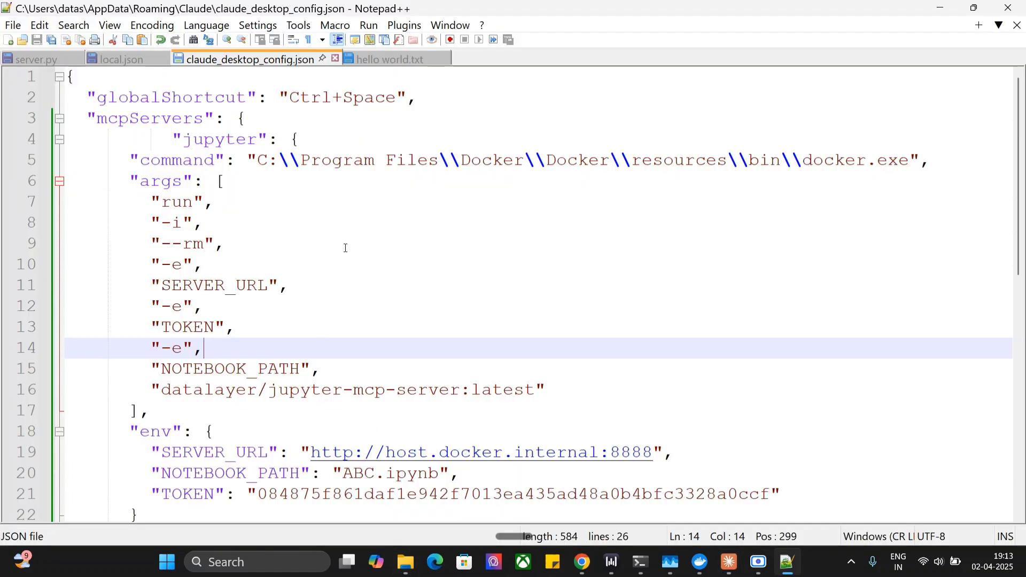
key("F11")
left_click(383, 182)
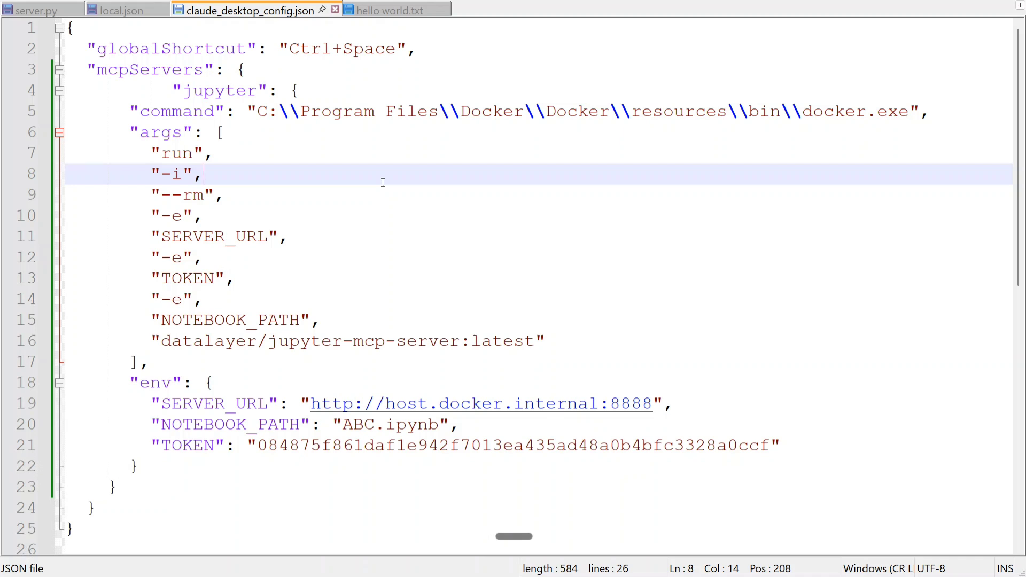
left_click_drag(258, 111, 909, 116)
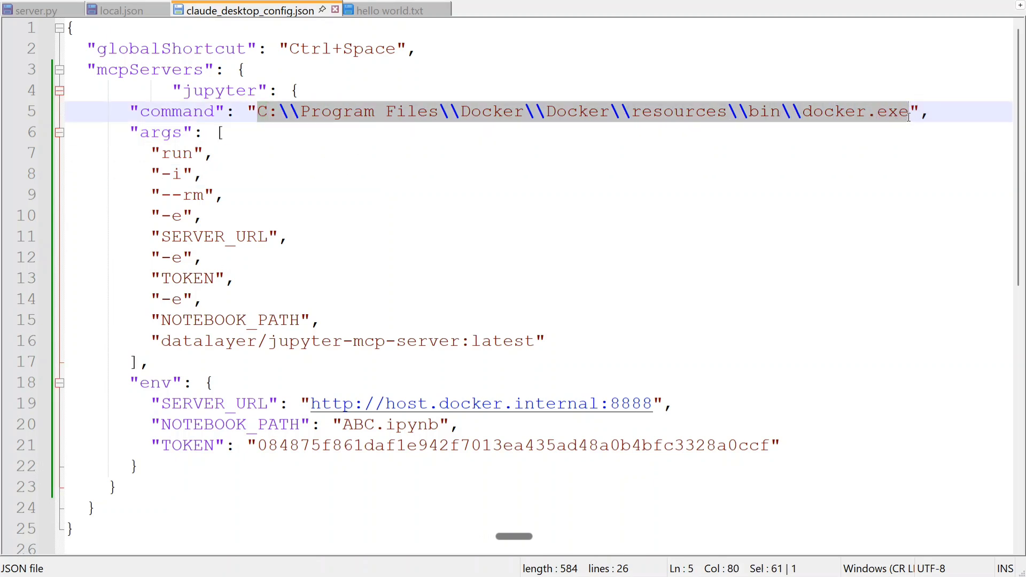
left_click(374, 195)
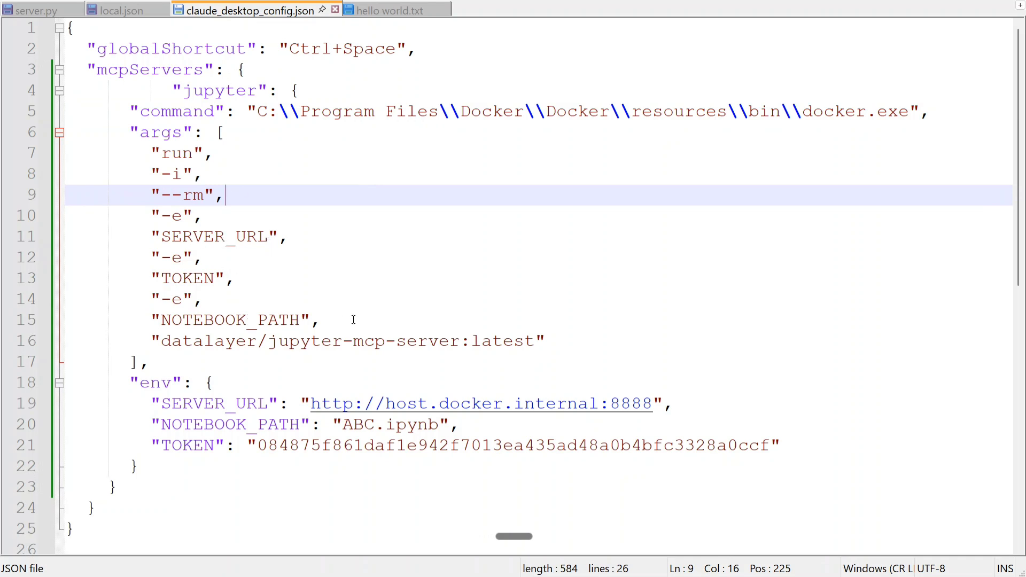
left_click_drag(160, 348, 462, 349)
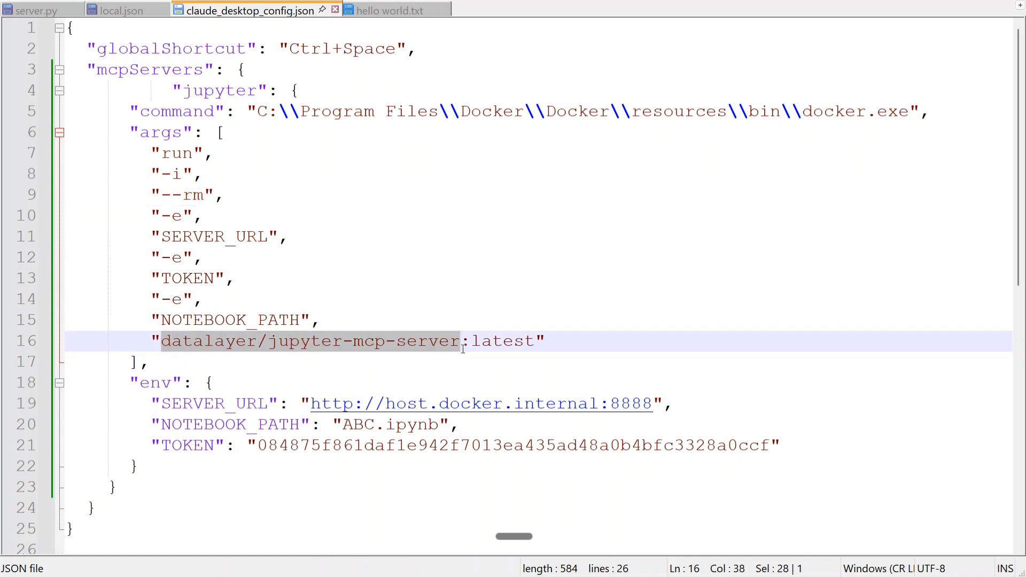
left_click(292, 382)
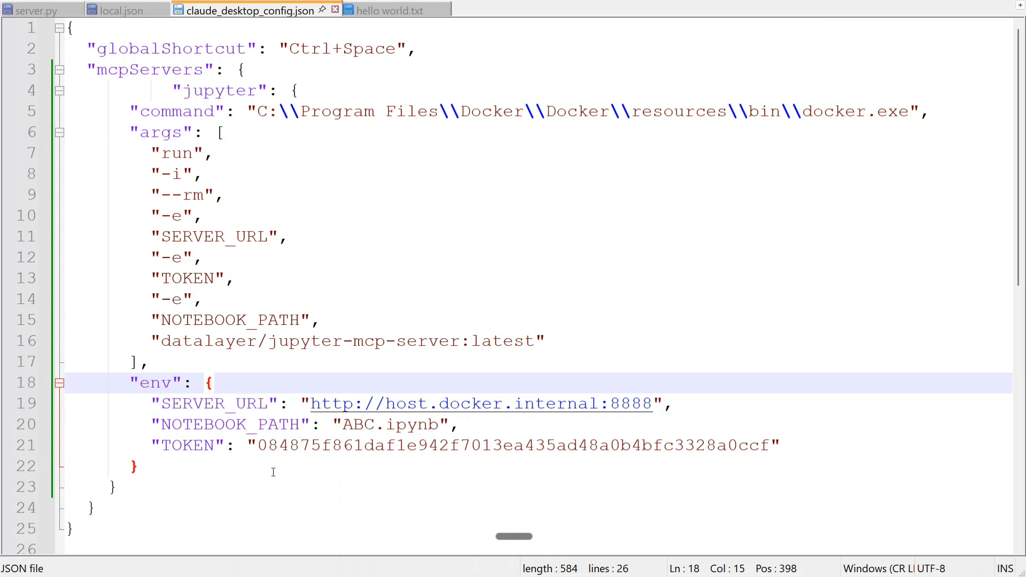
Highlight the TOKEN value in the env block of claude_desktop_config.json, clear the selection and leave full-screen view.
triple_click(353, 451)
left_click(353, 451)
double_click(357, 450)
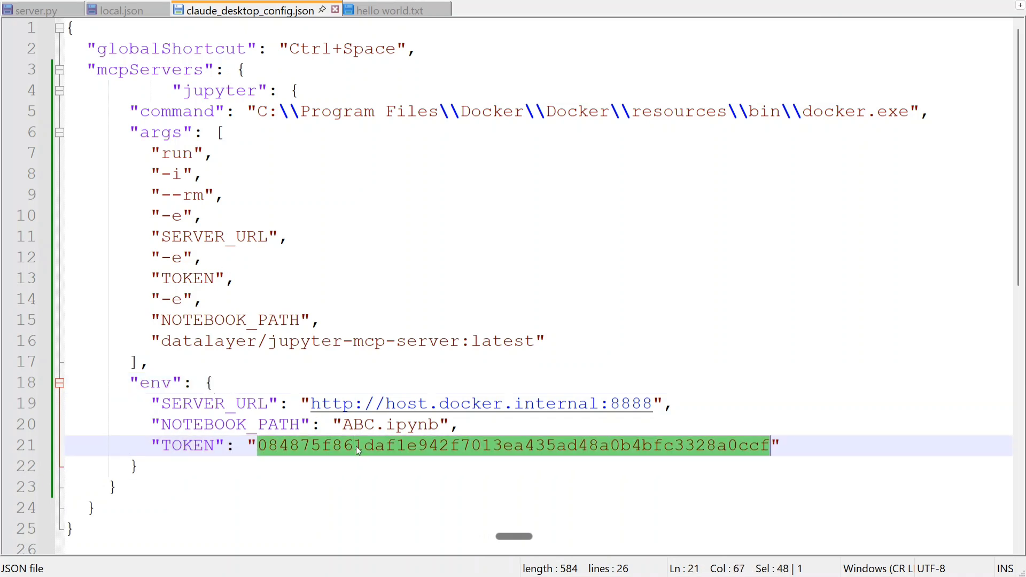
left_click(368, 317)
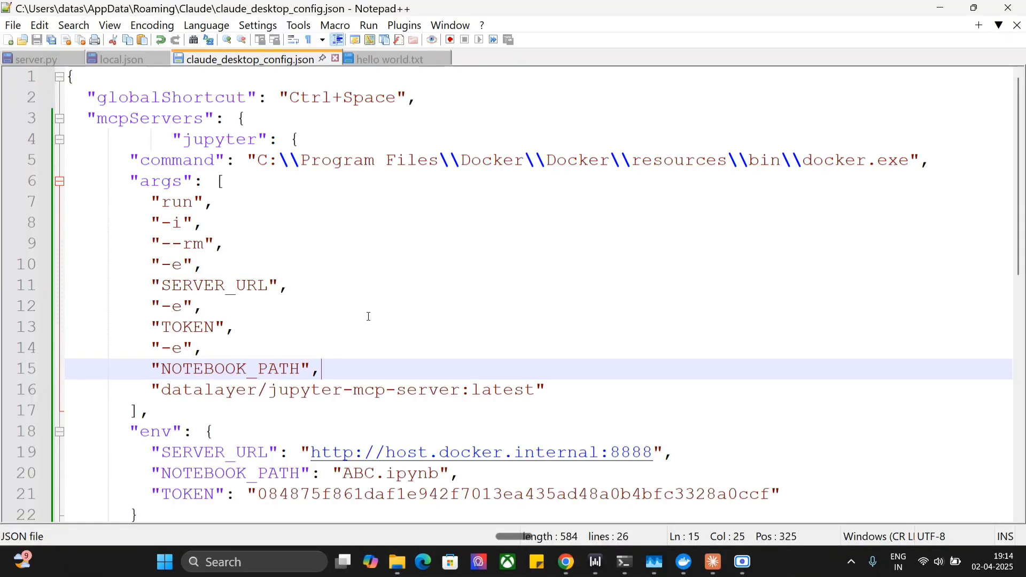
Switch to Task Manager and show the actions available for the Claude process, including End task, without choosing one.
left_click(675, 565)
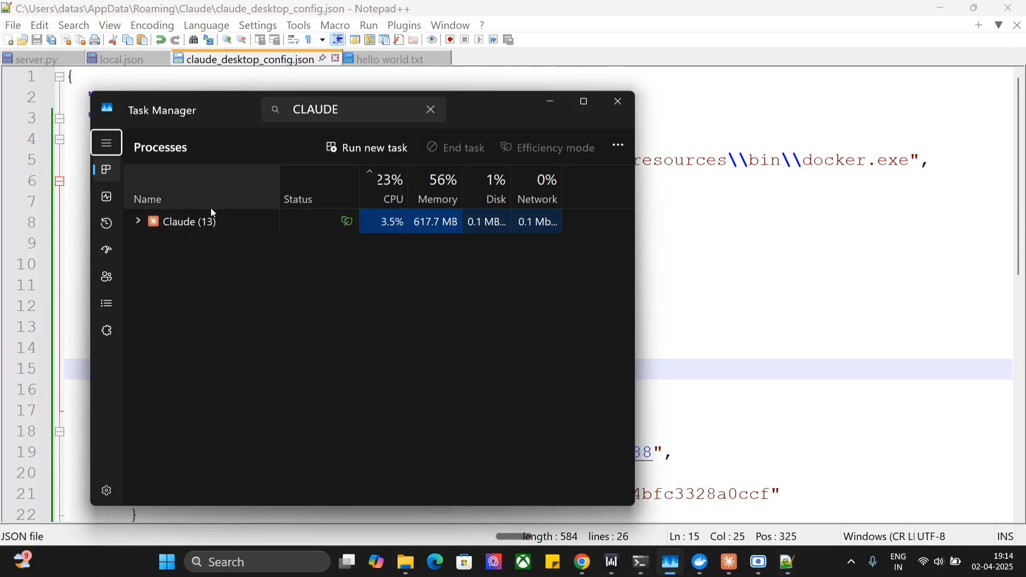
right_click(209, 226)
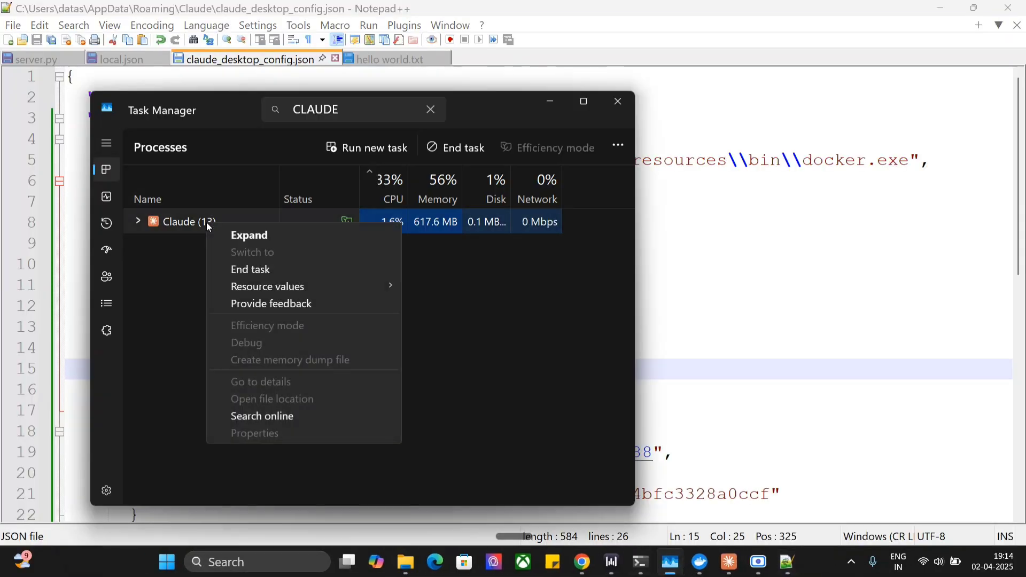
left_click(439, 284)
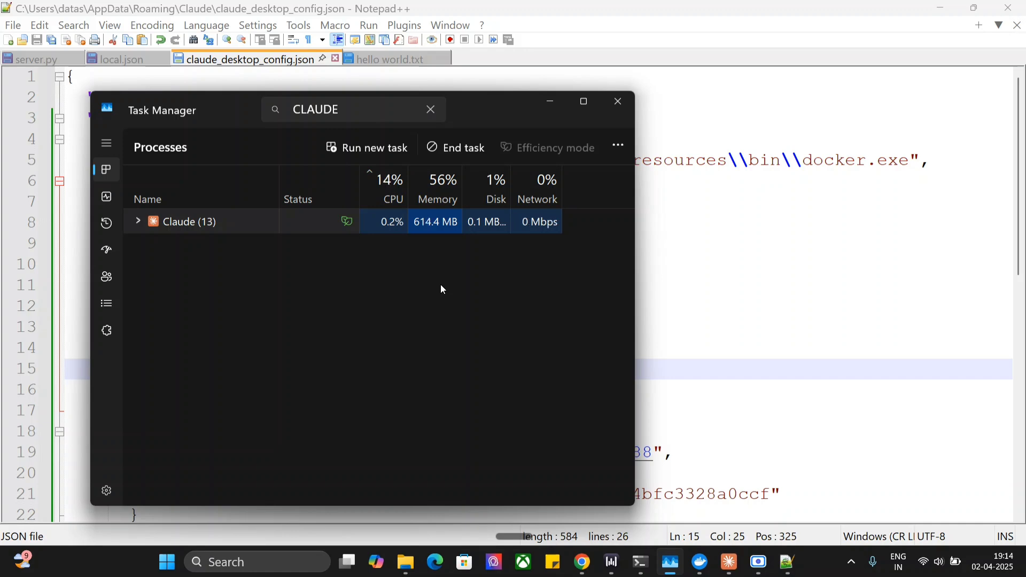
Switch to the GitHub README in Chrome and highlight the TOKEN, NOTEBOOK_PATH and SERVER_URL entries of the MacOS and Windows configuration.
mouse_move(581, 559)
left_click(531, 466)
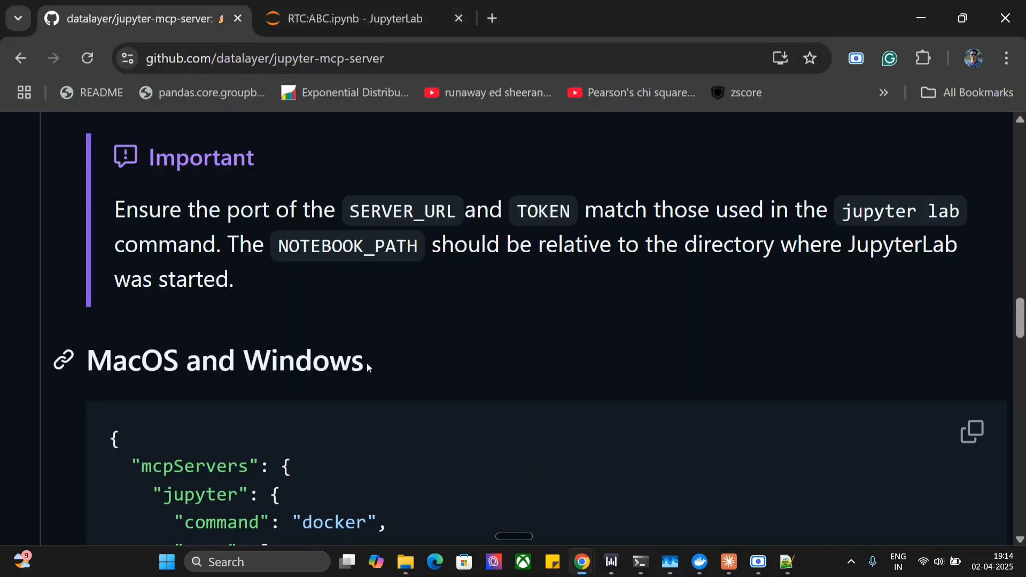
scroll(361, 349, "down", 3)
scroll(361, 348, "down", 2, "ctrl")
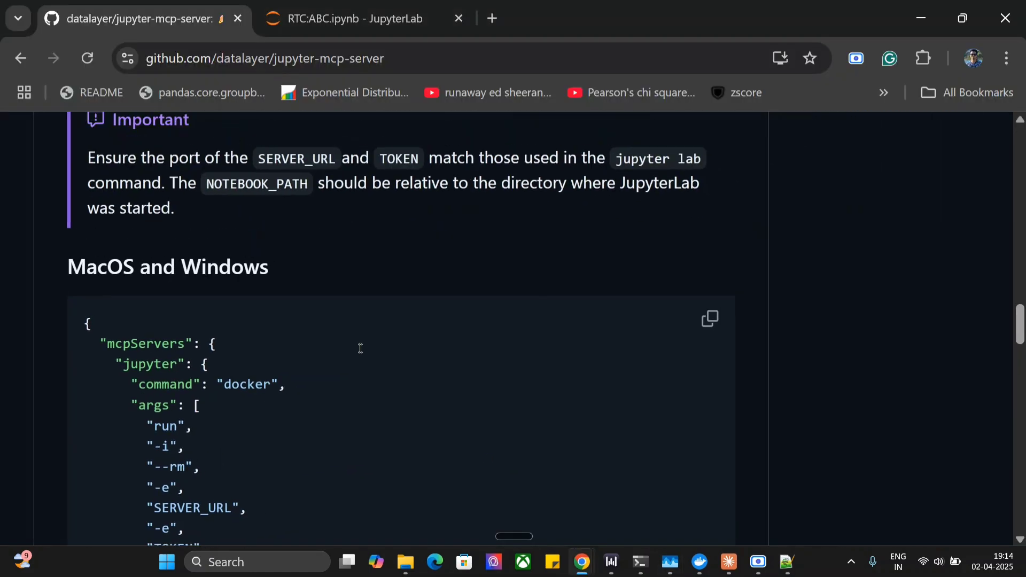
scroll(361, 348, "down", 5)
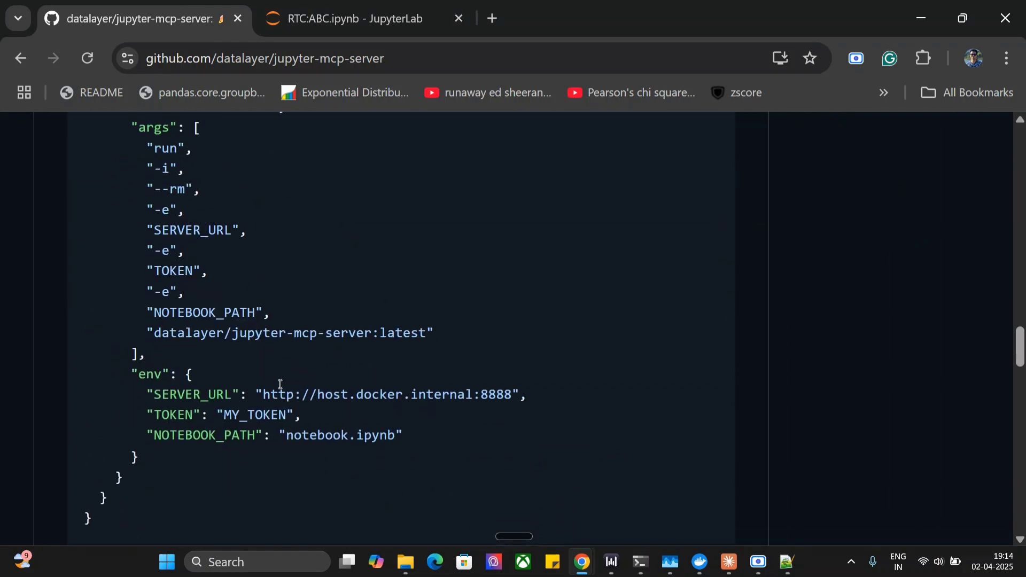
left_click_drag(288, 416, 224, 417)
left_click(346, 438)
left_click_drag(400, 436, 270, 436)
left_click(332, 400)
left_click_drag(148, 396, 512, 396)
Highlight the args lines and the docker command value in the README's MacOS and Windows configuration.
left_click_drag(433, 334, 110, 226)
scroll(124, 259, "up", 2)
left_click(207, 272)
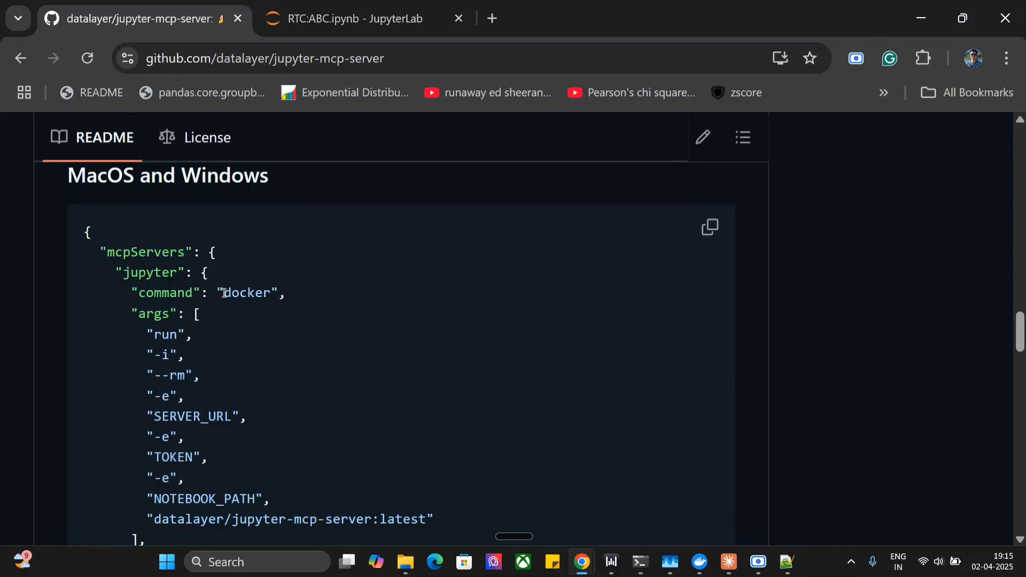
left_click_drag(223, 292, 271, 293)
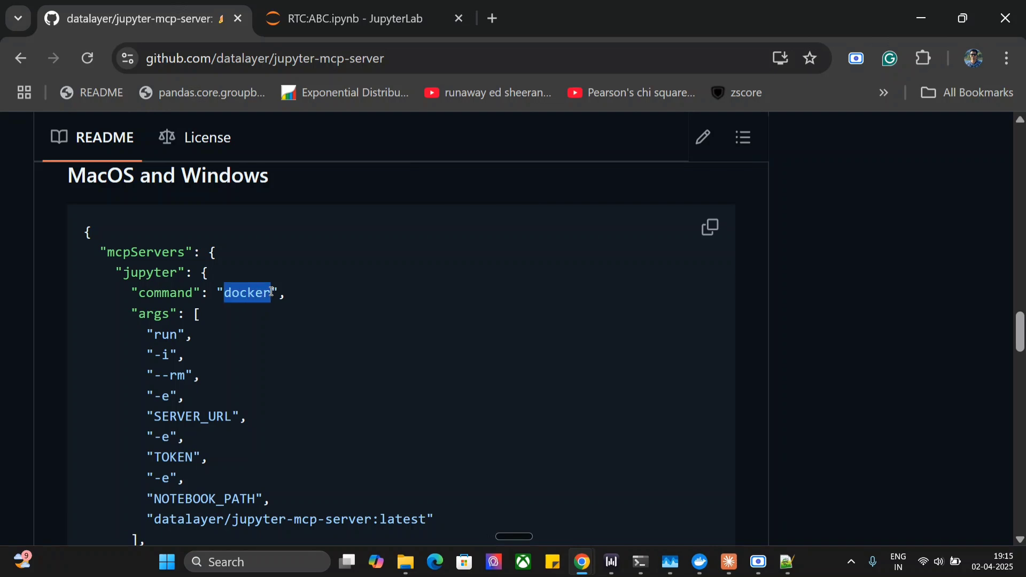
scroll(340, 317, "down", 2)
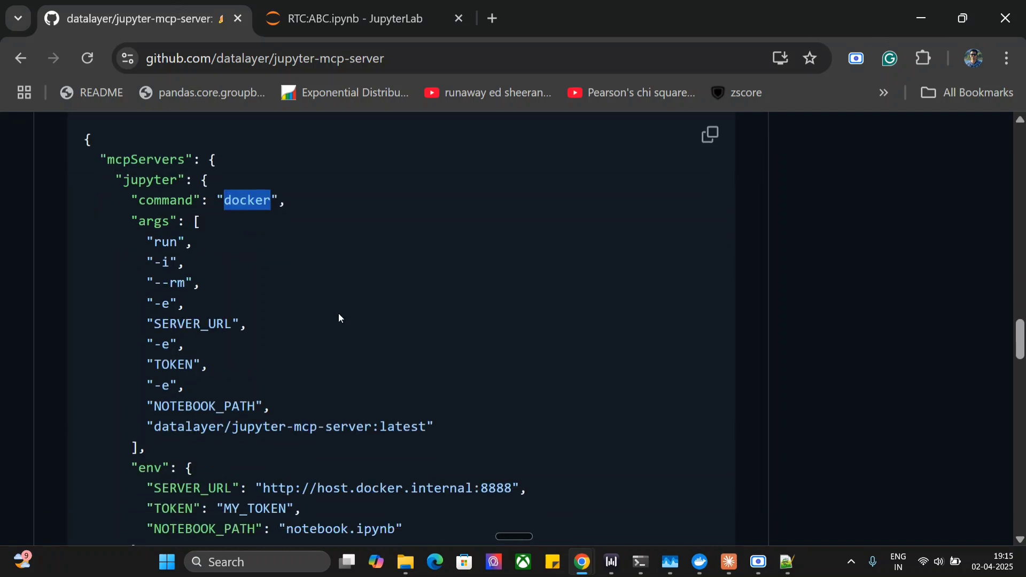